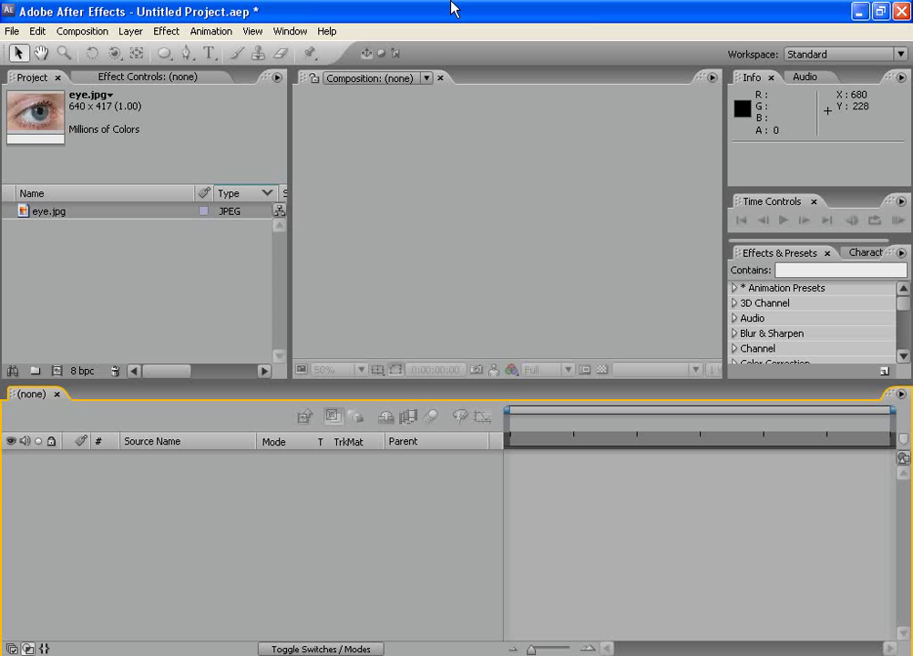
- Build a composition named 'eye' from eye.jpg, fit it in view, and duplicate its layer
{"action": "left_click", "coordinate": [56, 213]}
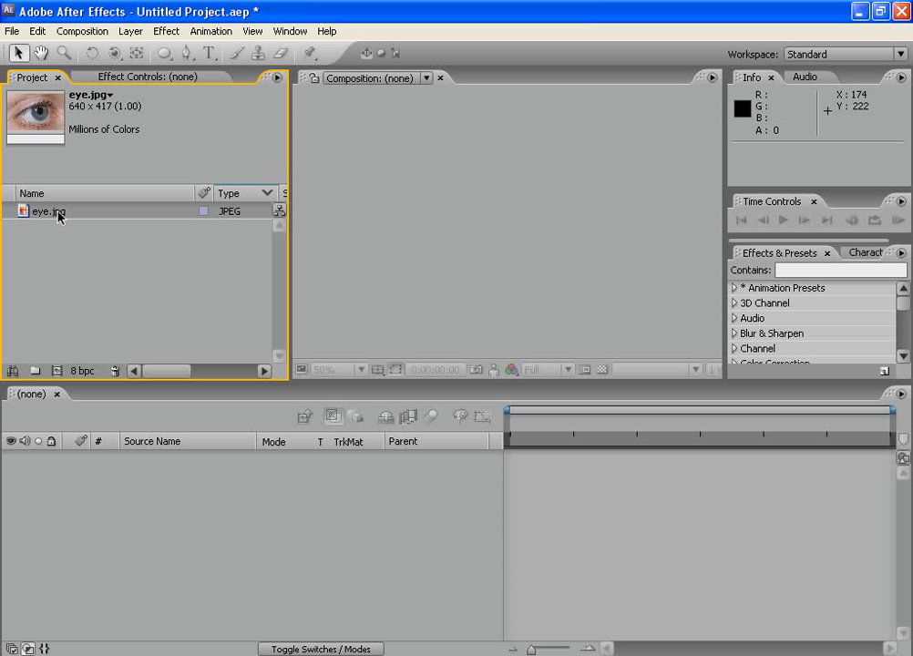
{"action": "left_click_drag", "start_coordinate": [63, 216], "coordinate": [56, 370]}
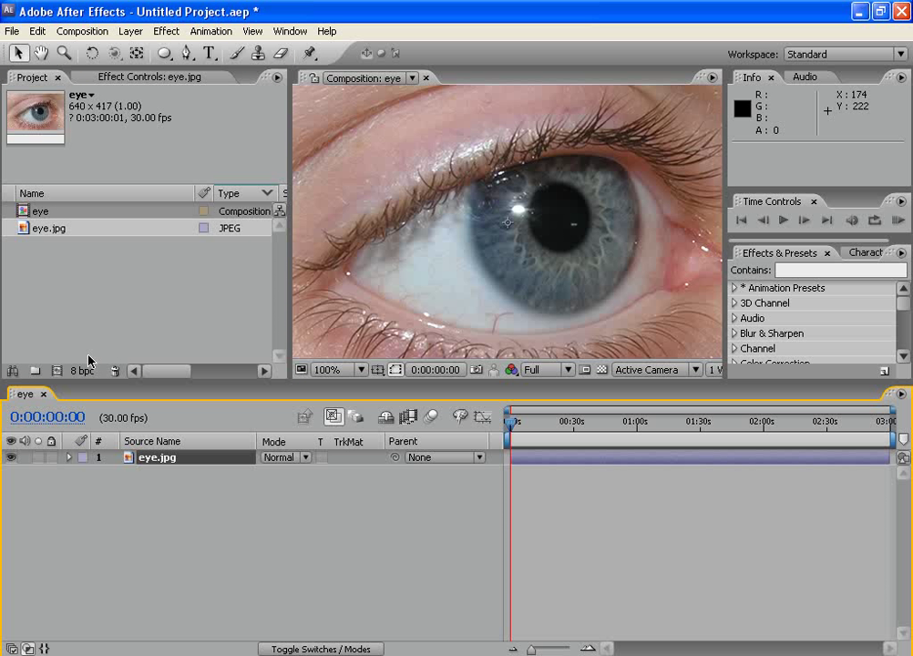
{"action": "key", "text": "comma"}
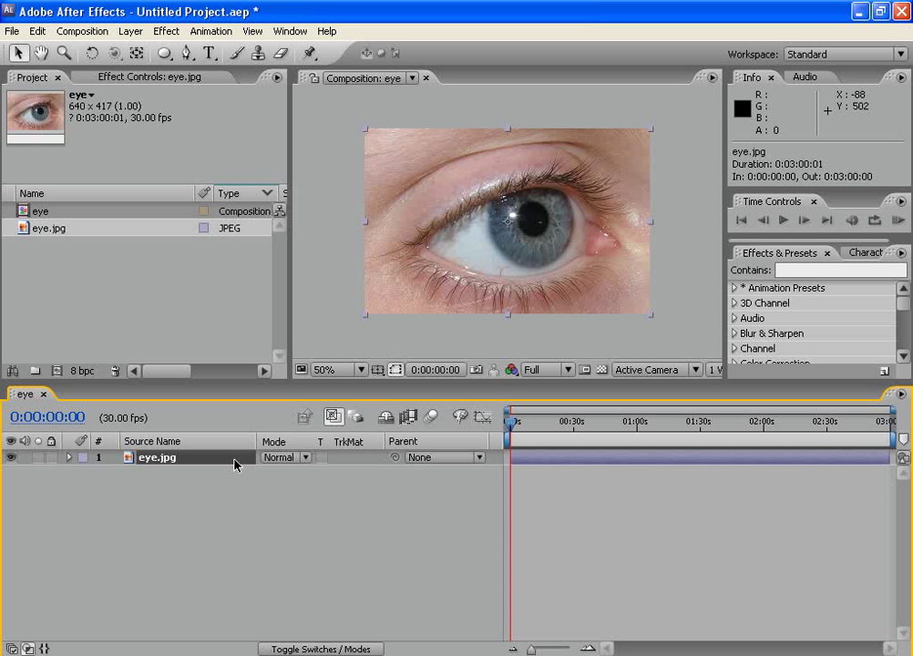
{"action": "key", "text": "ctrl+d"}
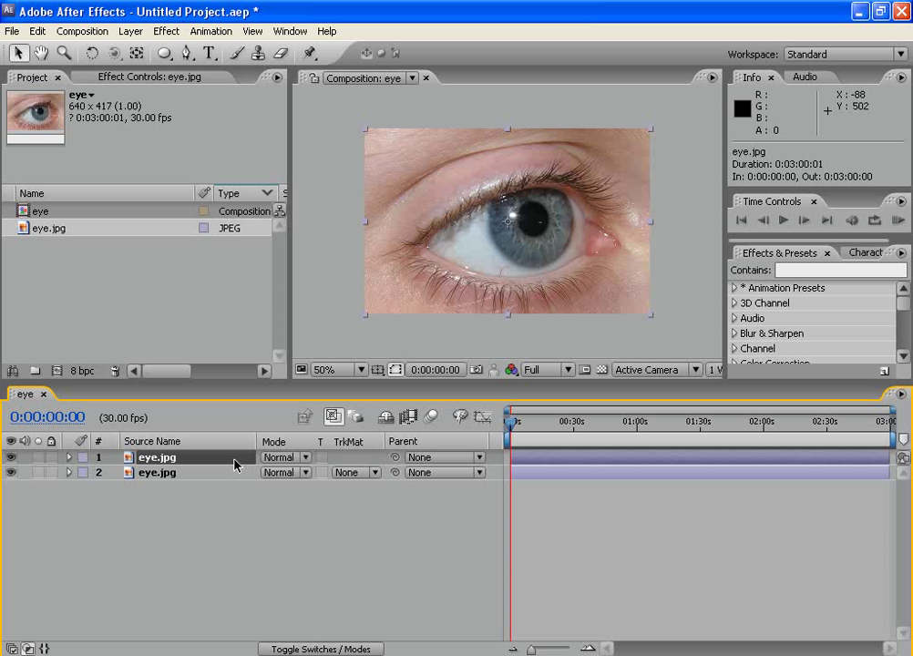
- At 100% zoom, draw an ellipse mask around the iris and a second over the pupil
{"action": "left_click", "coordinate": [164, 53]}
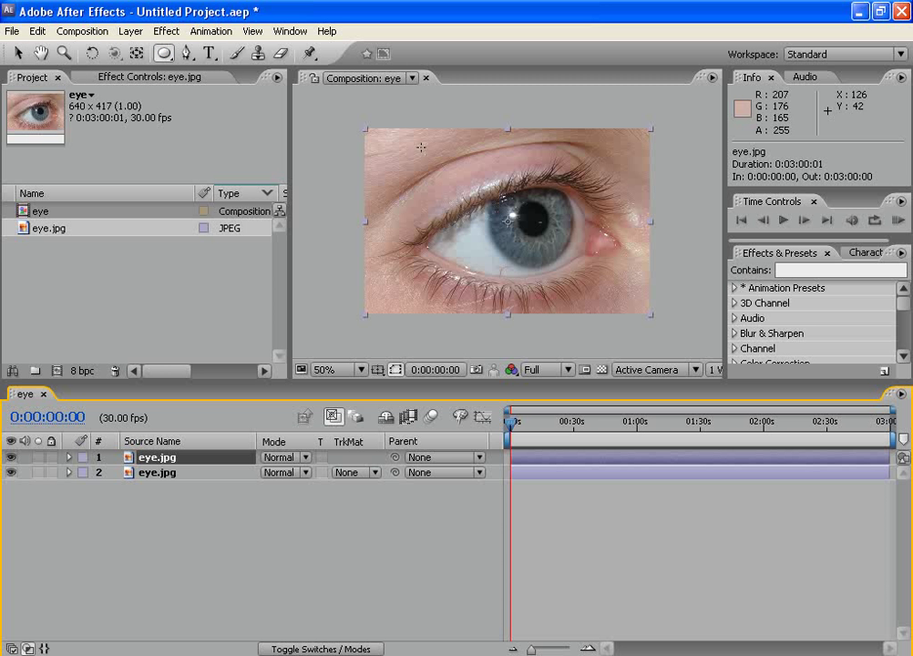
{"action": "key", "text": "period"}
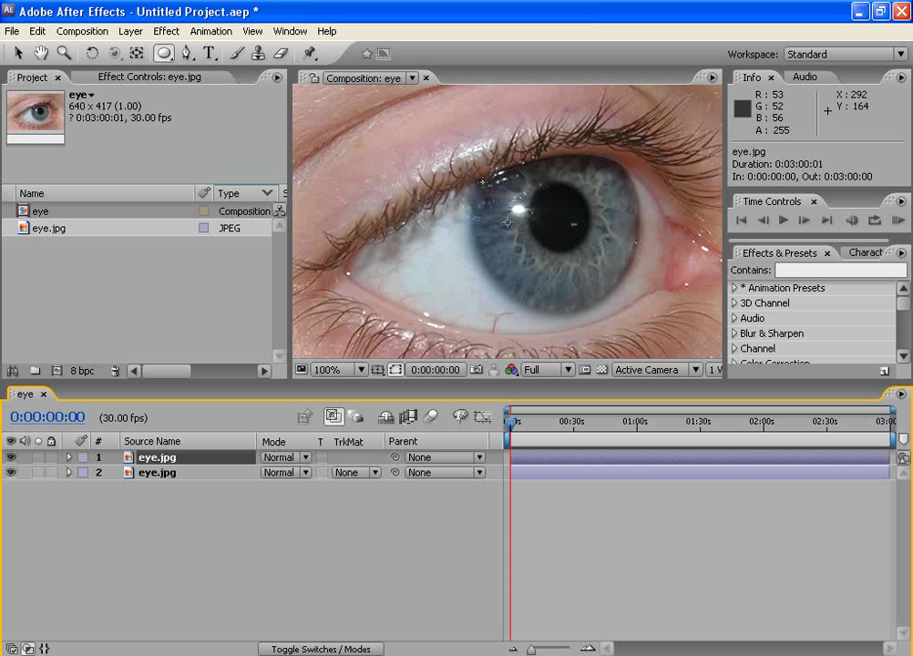
{"action": "left_click_drag", "start_coordinate": [475, 177], "coordinate": [636, 313]}
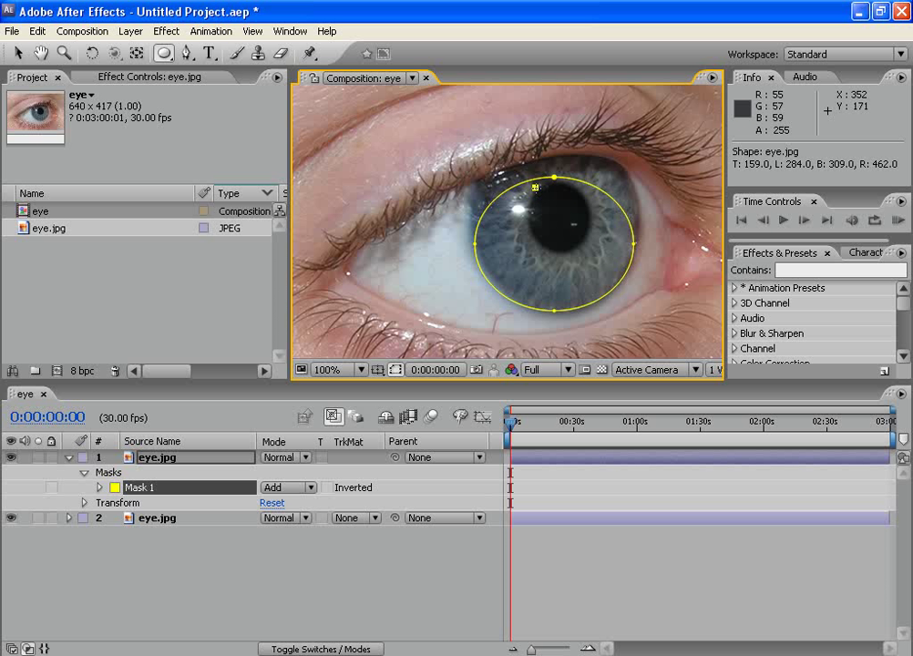
{"action": "left_click_drag", "start_coordinate": [535, 187], "coordinate": [585, 246]}
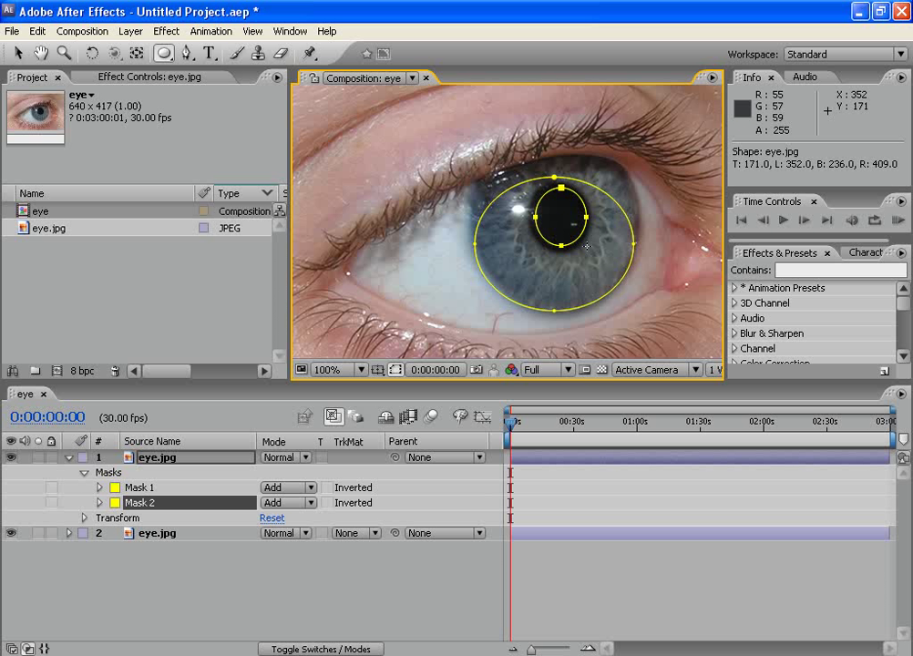
- Move Mask 1's top, left and right vertices outward toward the iris edge
{"action": "left_click", "coordinate": [23, 54]}
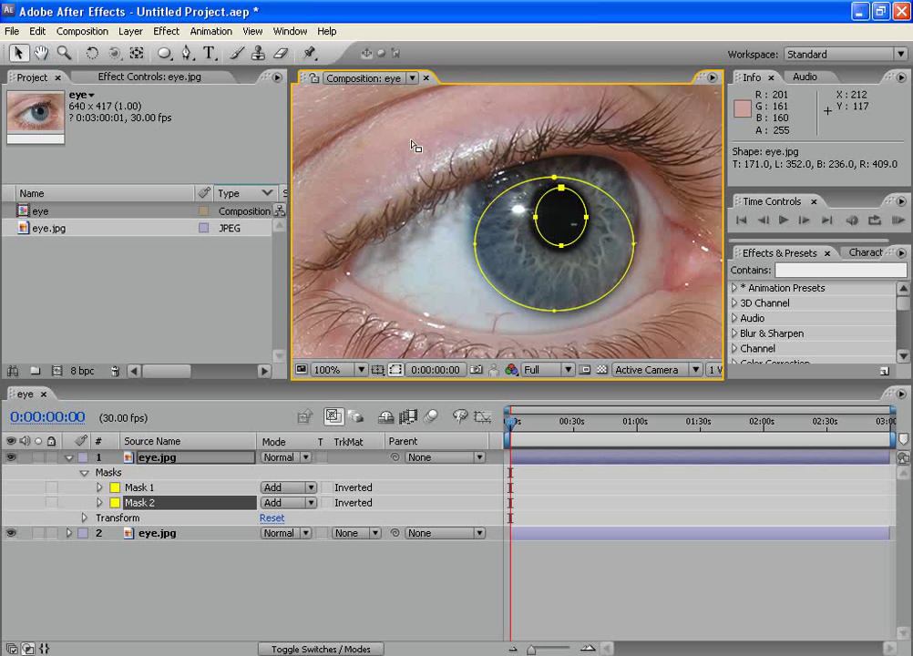
{"action": "left_click", "coordinate": [554, 176]}
{"action": "left_click_drag", "start_coordinate": [555, 176], "coordinate": [555, 166]}
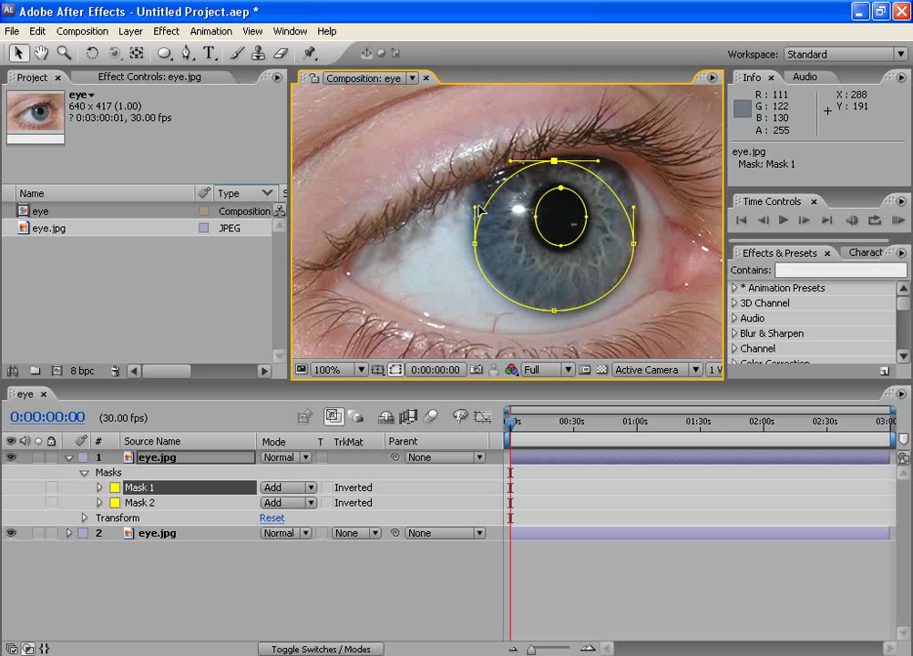
{"action": "left_click_drag", "start_coordinate": [474, 242], "coordinate": [472, 230]}
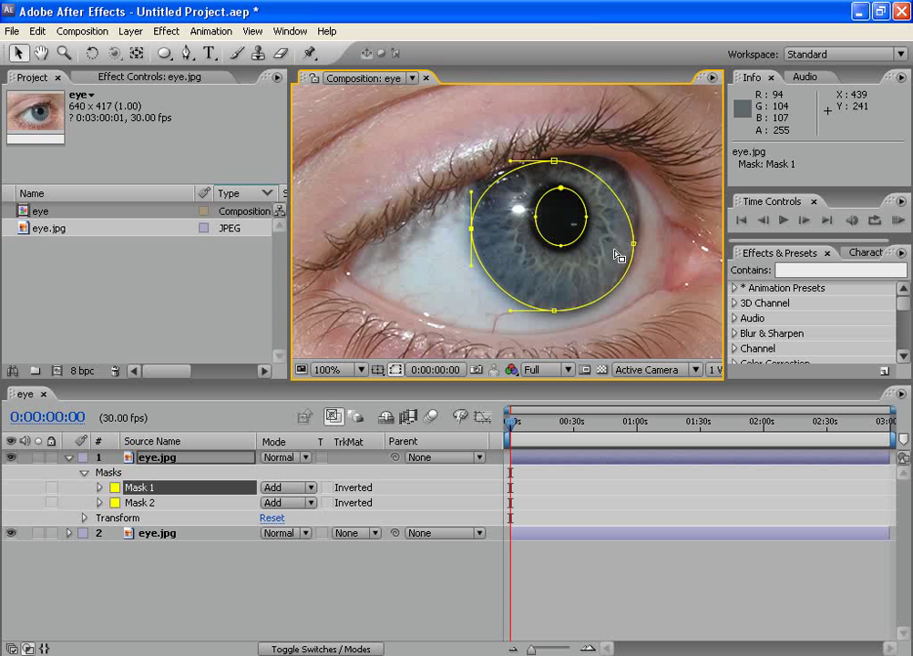
{"action": "left_click_drag", "start_coordinate": [633, 244], "coordinate": [639, 232]}
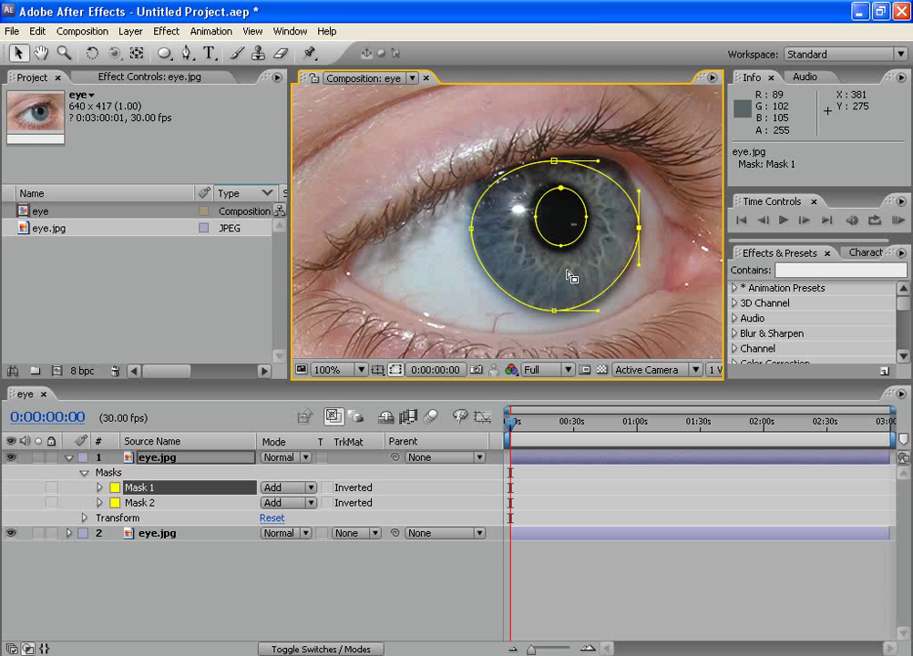
{"action": "left_click_drag", "start_coordinate": [472, 230], "coordinate": [471, 266]}
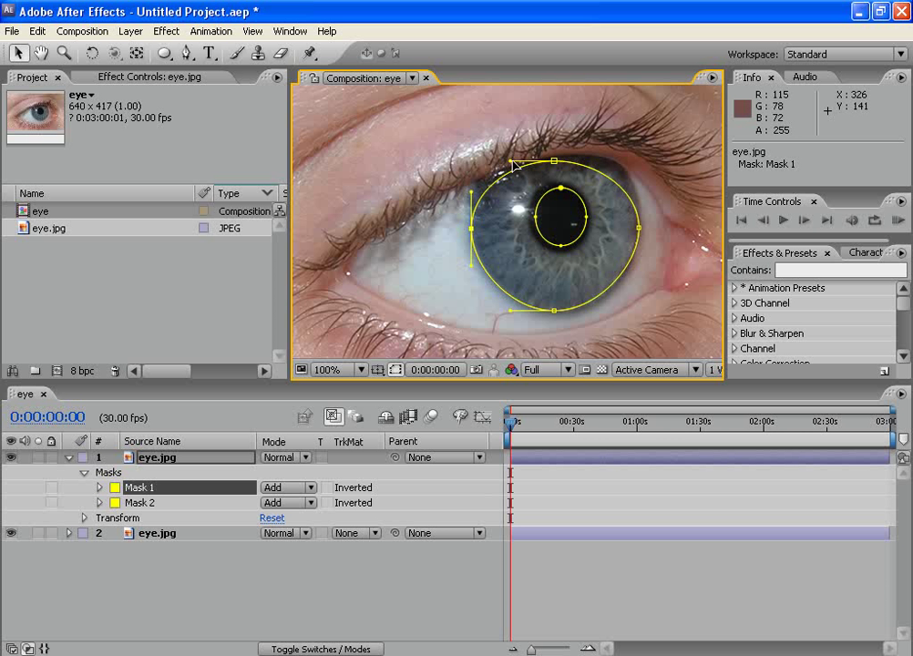
{"action": "left_click_drag", "start_coordinate": [470, 191], "coordinate": [467, 181]}
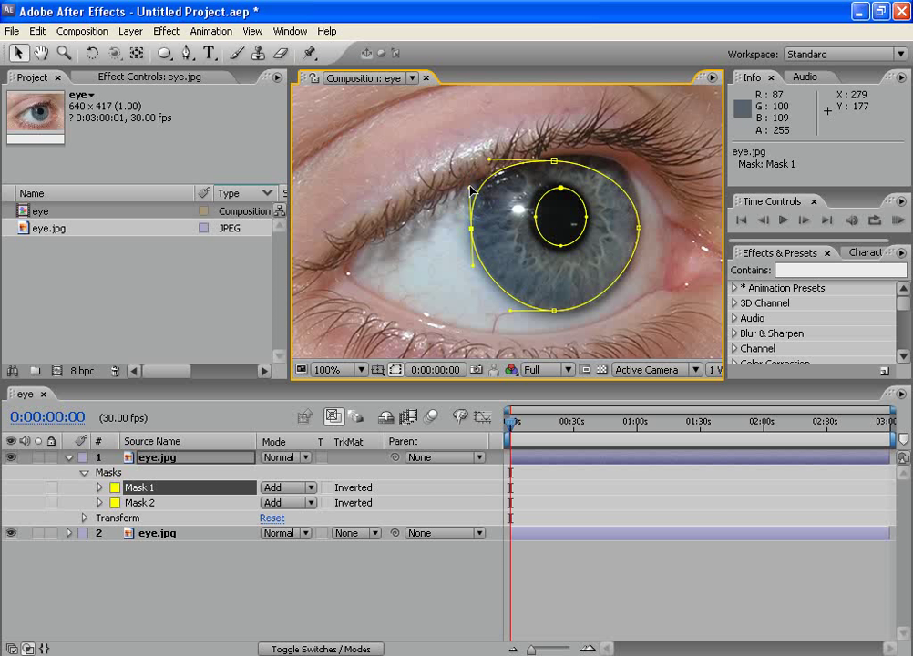
- Refine Mask 1's right side, top and bottom curves so it hugs the iris
{"action": "left_click_drag", "start_coordinate": [639, 229], "coordinate": [613, 157]}
{"action": "left_click_drag", "start_coordinate": [554, 164], "coordinate": [557, 158]}
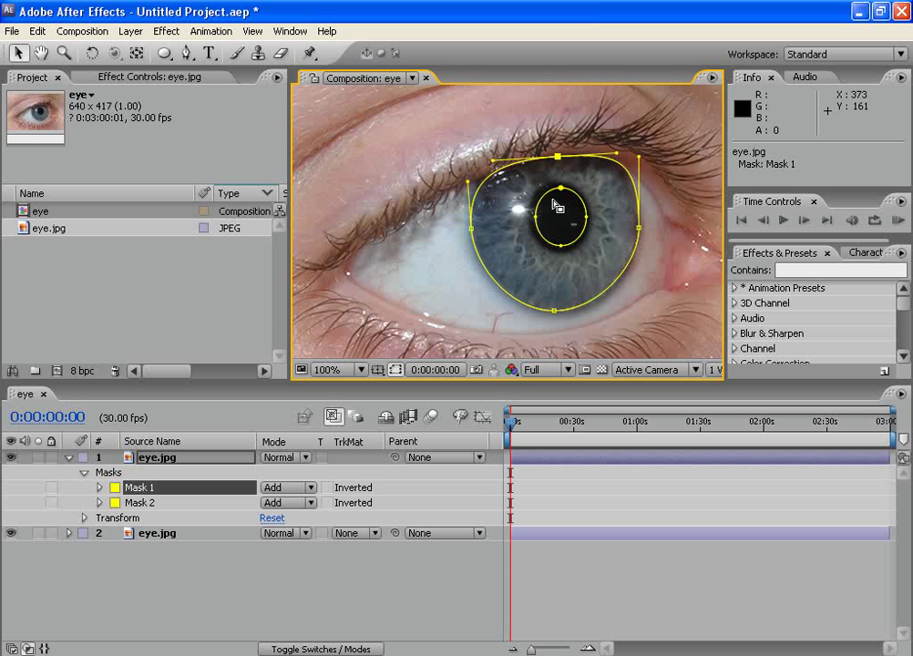
{"action": "left_click", "coordinate": [554, 312]}
{"action": "left_click_drag", "start_coordinate": [556, 313], "coordinate": [558, 316]}
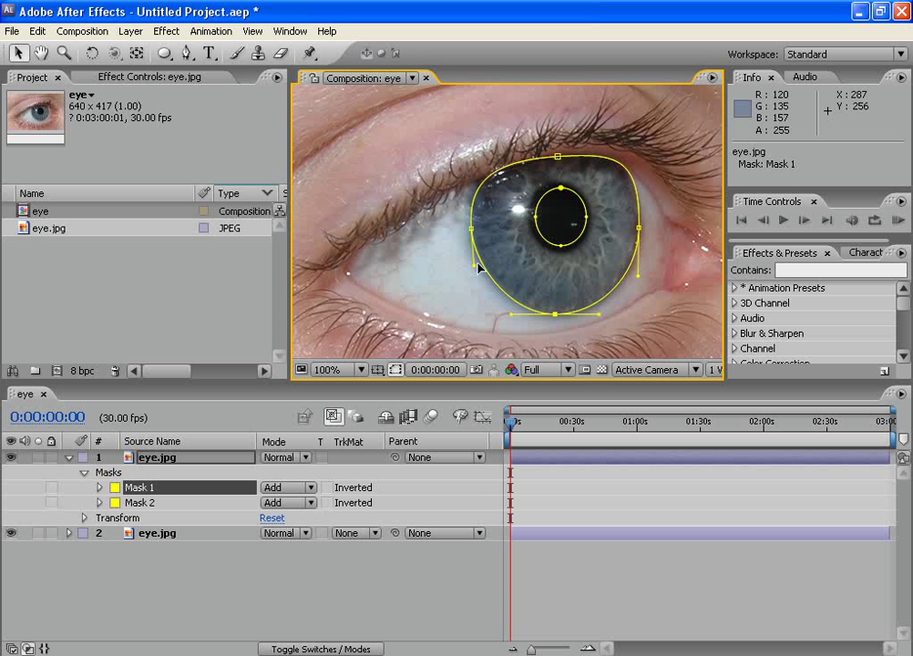
{"action": "left_click_drag", "start_coordinate": [475, 265], "coordinate": [474, 272]}
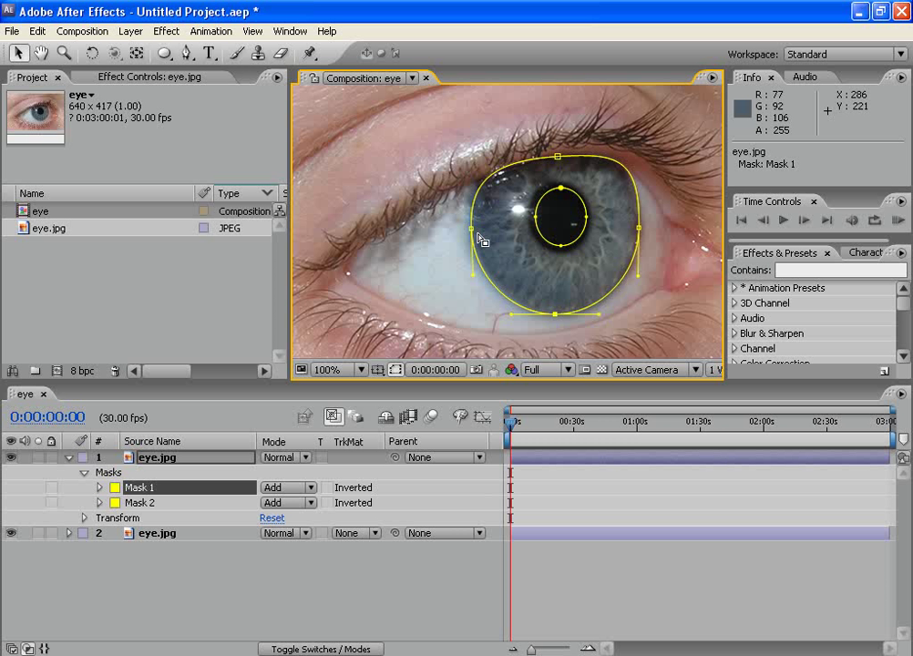
{"action": "left_click", "coordinate": [470, 229]}
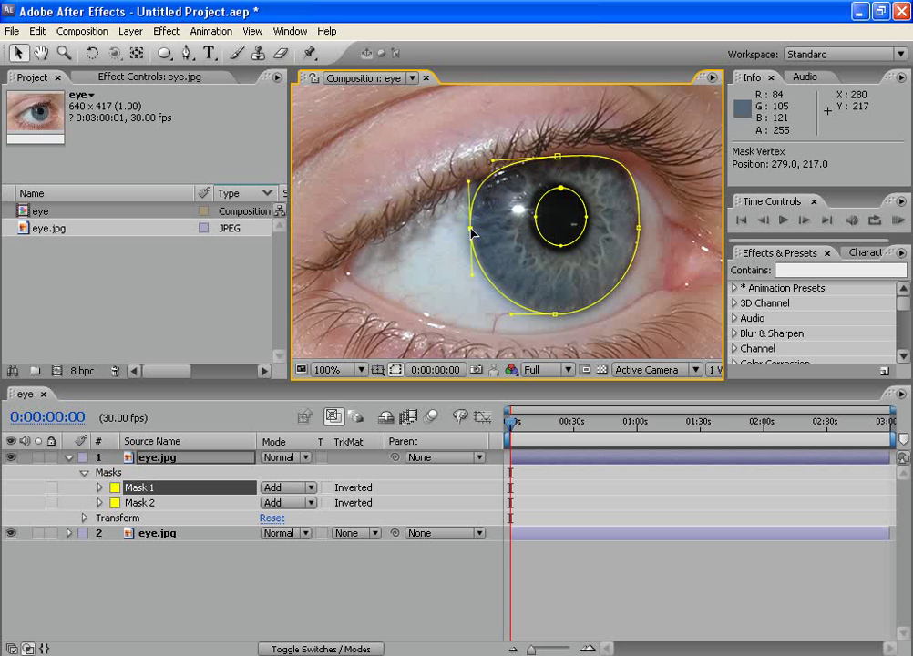
- Stretch Mask 2 taller and wider so it fits the pupil outline
{"action": "left_click", "coordinate": [561, 247]}
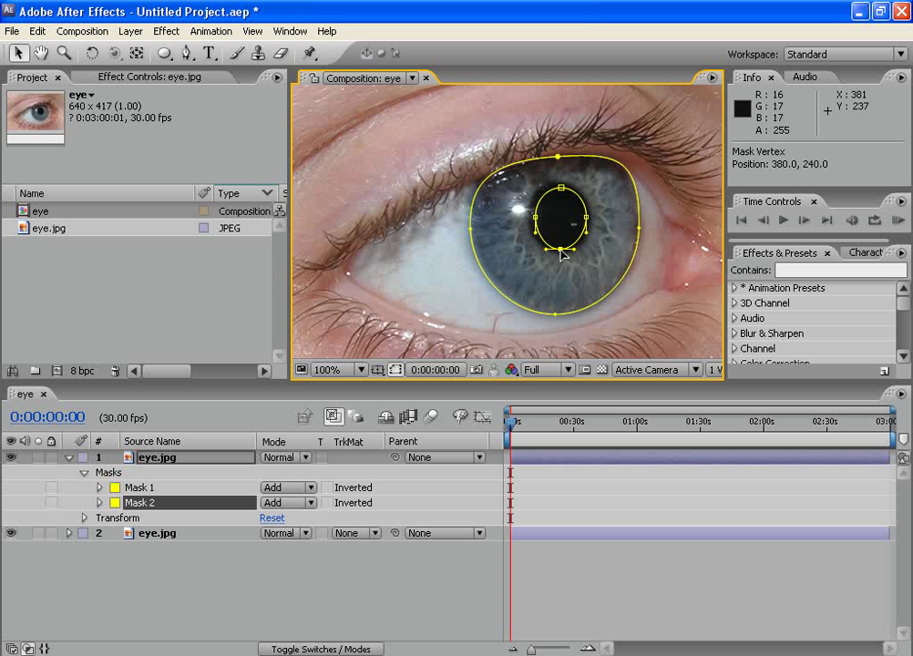
{"action": "left_click_drag", "start_coordinate": [560, 187], "coordinate": [559, 181]}
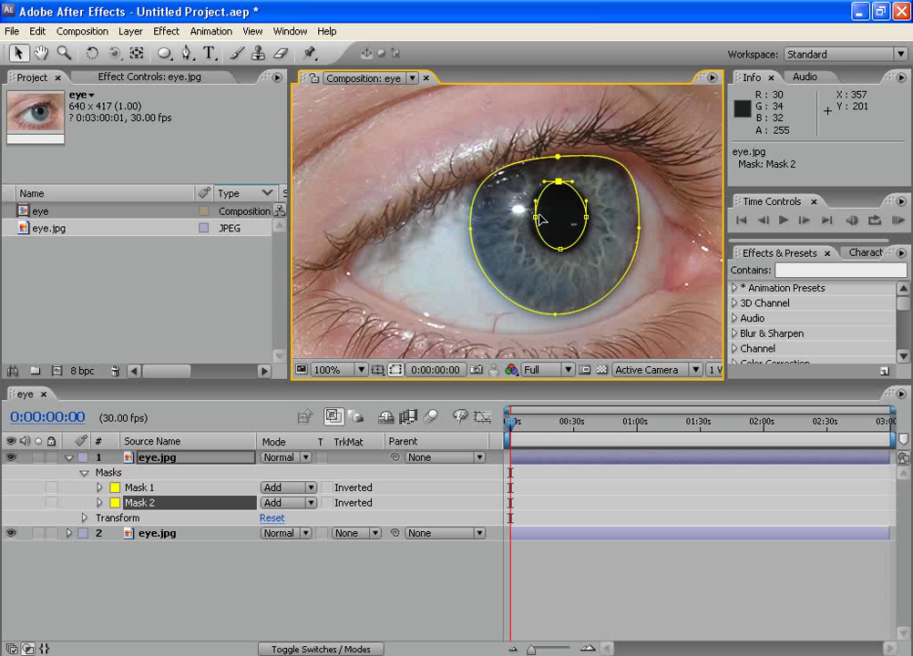
{"action": "left_click_drag", "start_coordinate": [535, 217], "coordinate": [589, 216]}
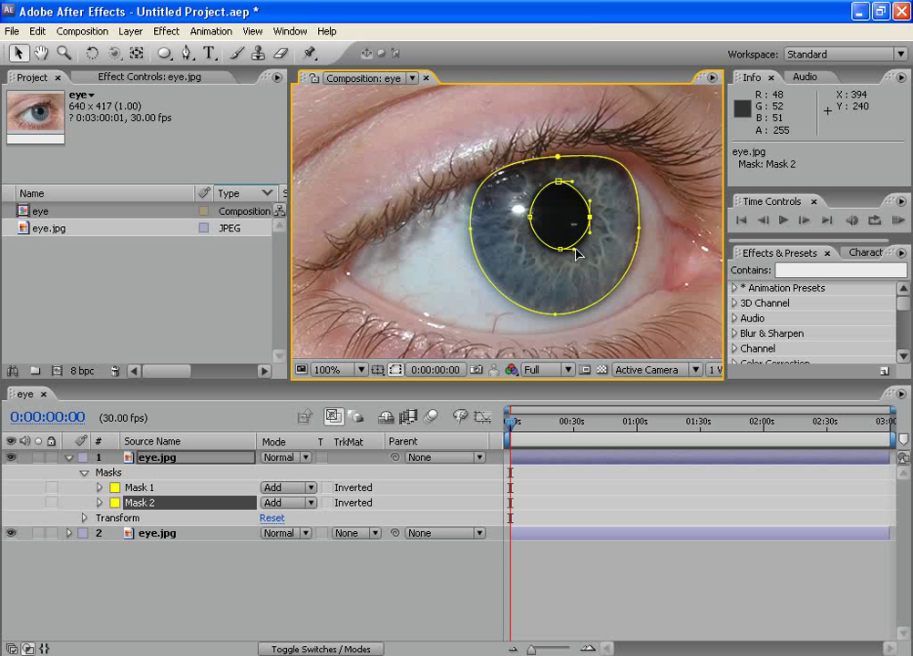
{"action": "left_click_drag", "start_coordinate": [560, 250], "coordinate": [559, 253]}
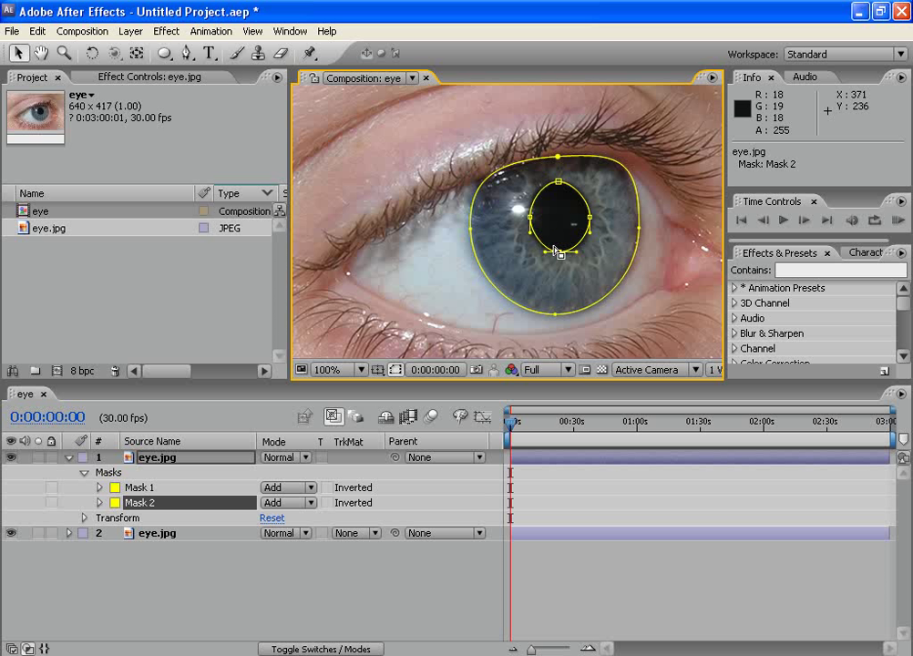
- Set Mask 2's mode to Subtract so the pupil is cut from the iris mask
{"action": "left_click", "coordinate": [530, 219]}
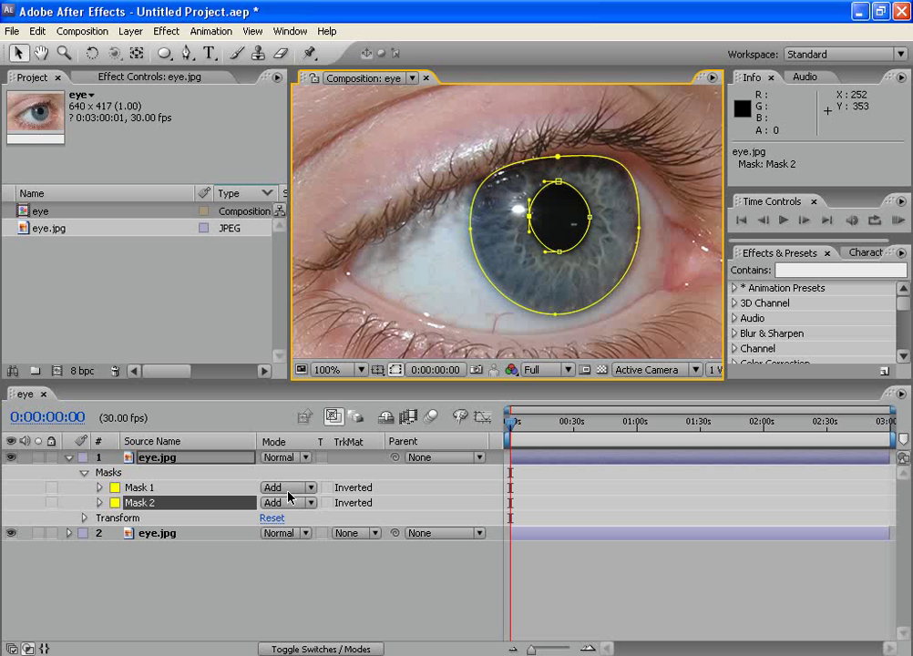
{"action": "left_click", "coordinate": [276, 502]}
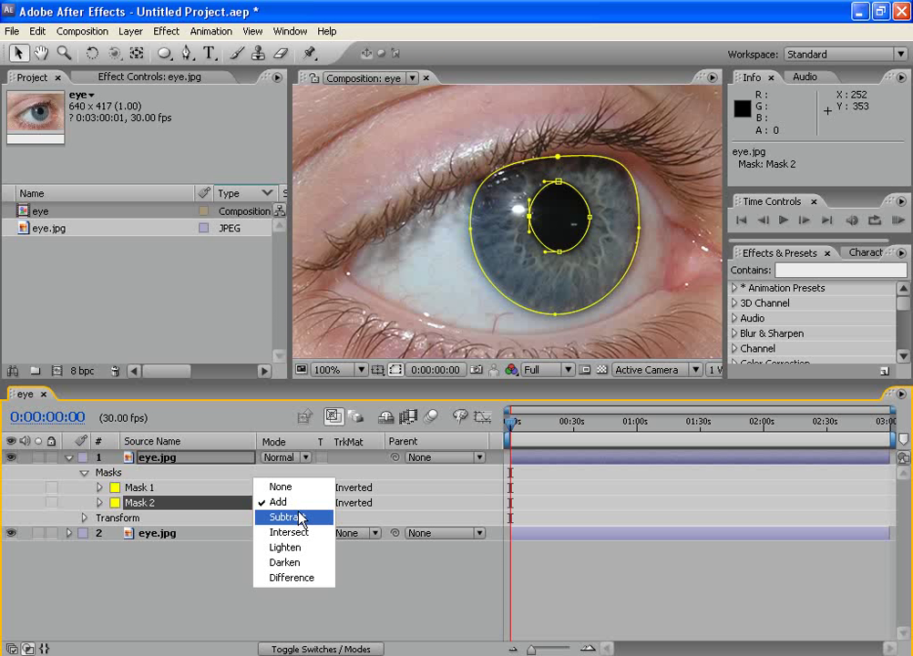
{"action": "left_click", "coordinate": [298, 517]}
{"action": "left_click", "coordinate": [301, 569]}
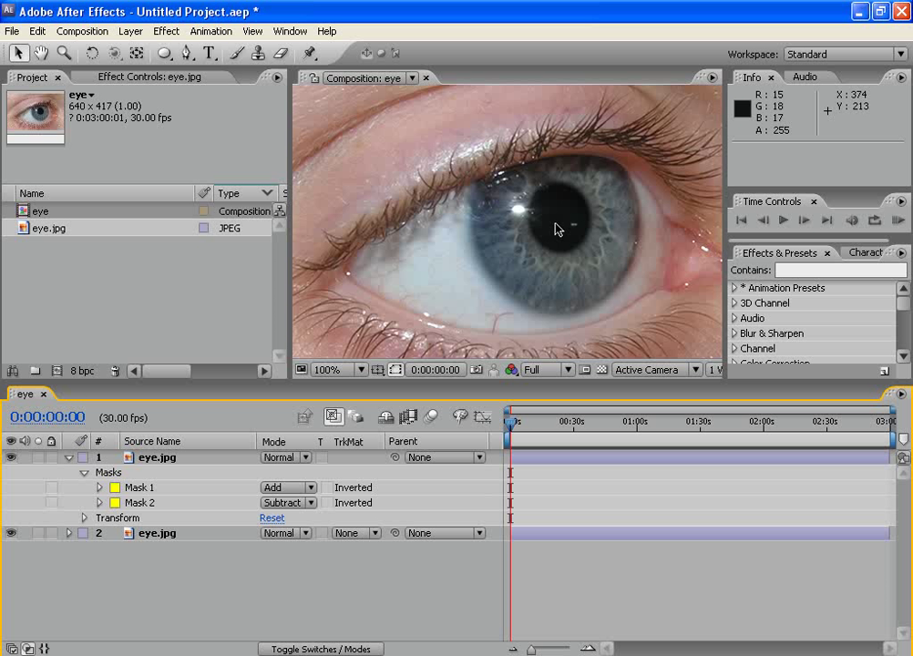
{"action": "left_click", "coordinate": [250, 504]}
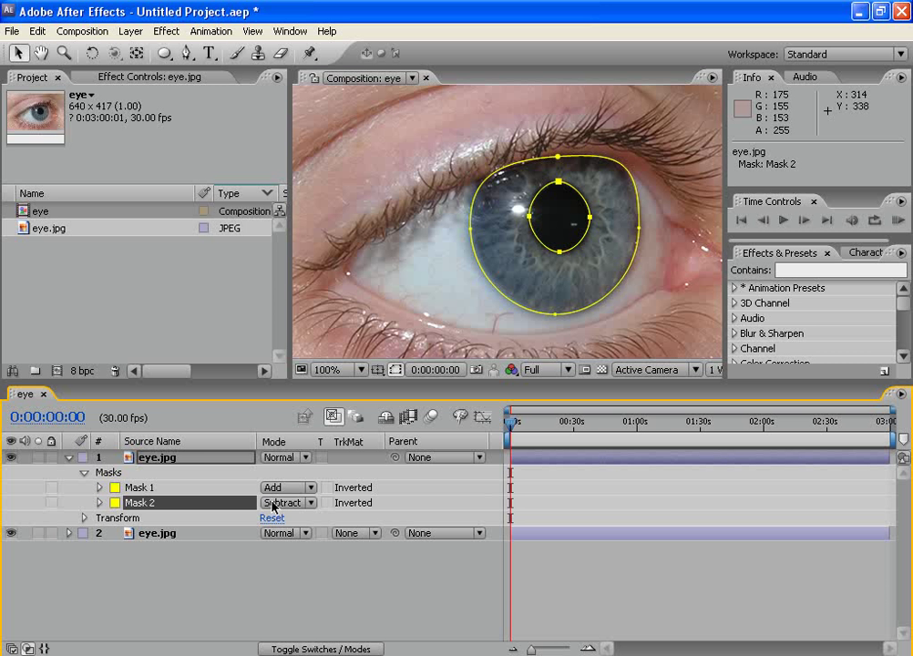
- Apply Hue/Saturation to the top eye layer with Colorize on and Colorize Saturation 100
{"action": "left_click", "coordinate": [182, 458]}
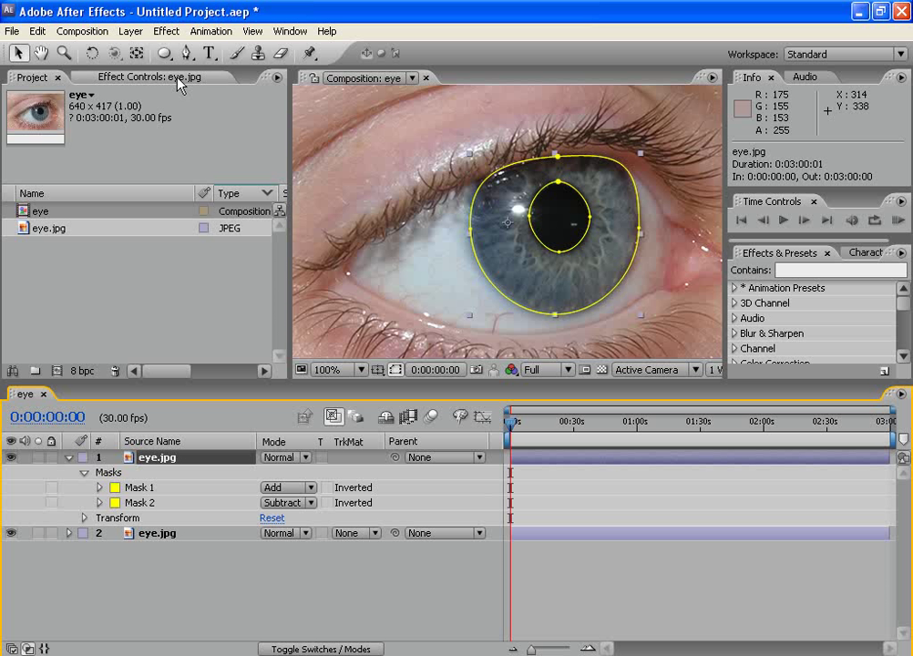
{"action": "left_click", "coordinate": [165, 31]}
{"action": "mouse_move", "coordinate": [259, 164]}
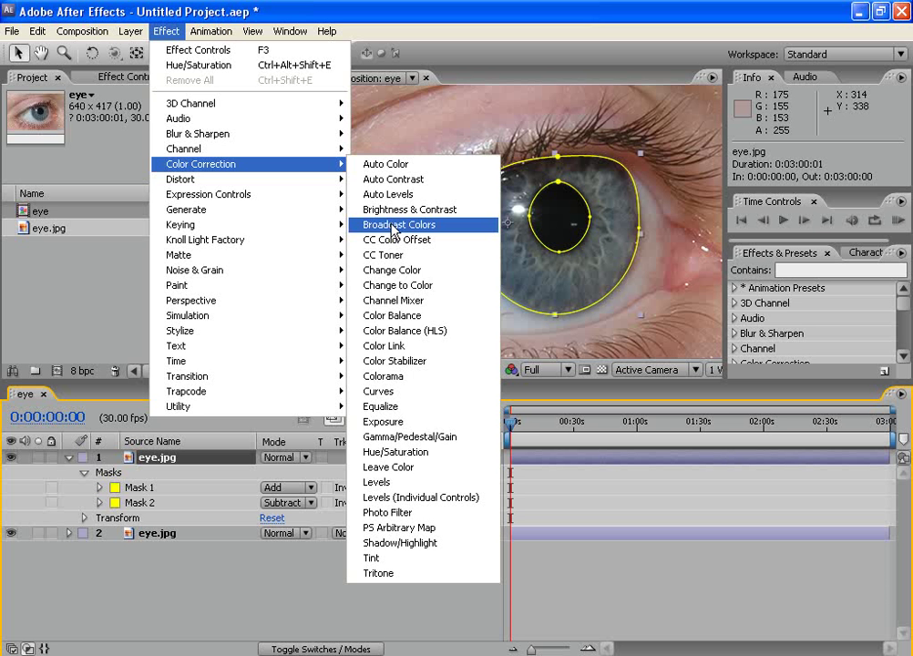
{"action": "left_click", "coordinate": [390, 452]}
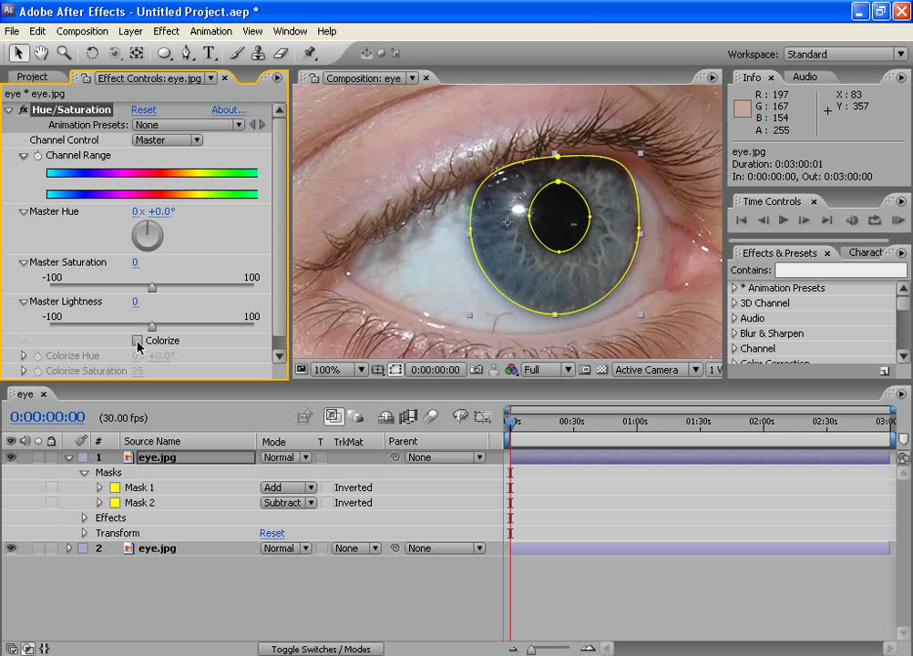
{"action": "left_click", "coordinate": [137, 341]}
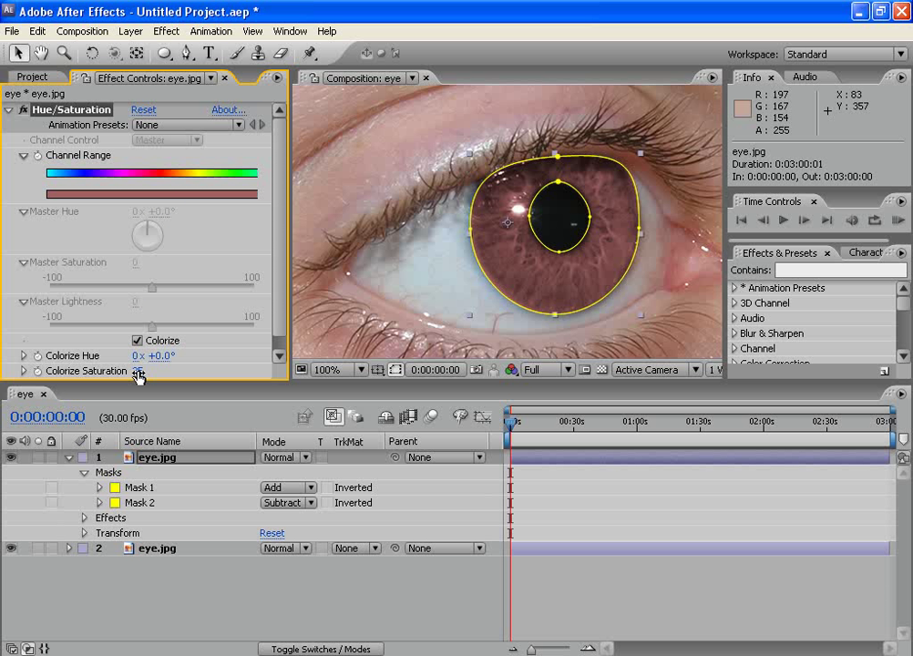
{"action": "left_click", "coordinate": [137, 372]}
{"action": "type", "text": "100"}
{"action": "key", "text": "Return"}
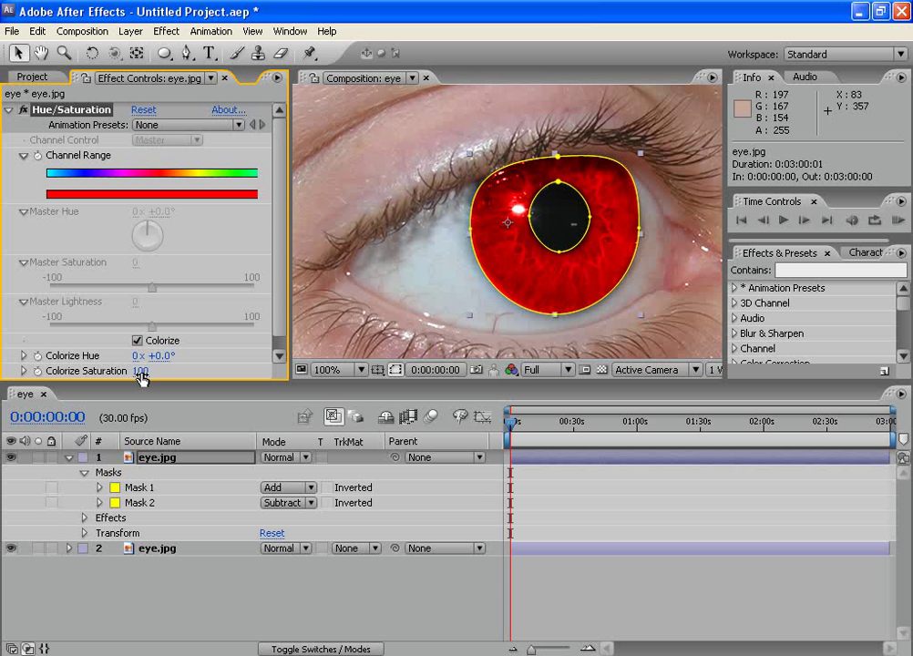
{"action": "left_click", "coordinate": [234, 615]}
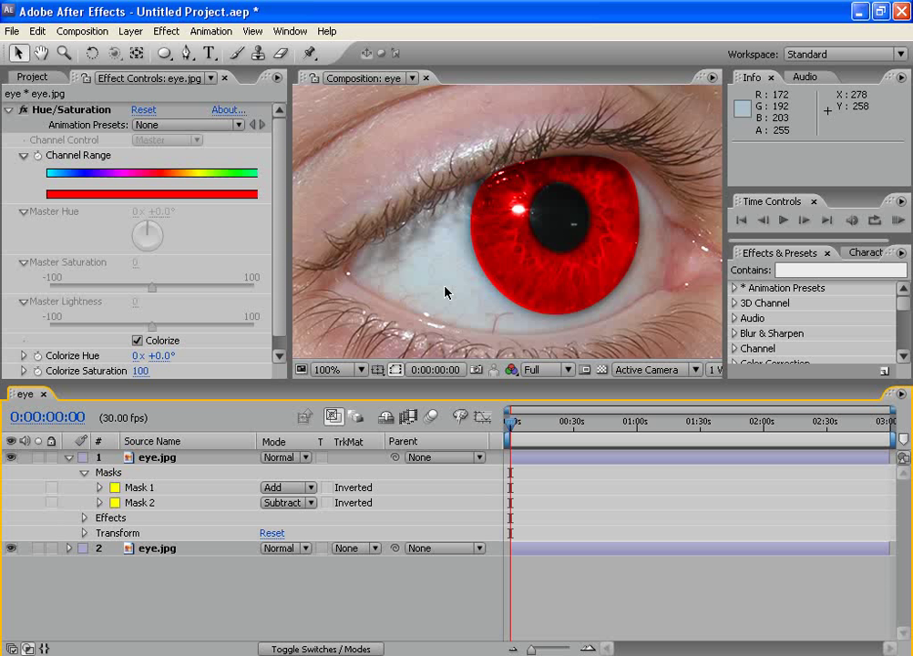
- Feather the iris mask (Mask 1) edge by 15 pixels
{"action": "left_click", "coordinate": [149, 489]}
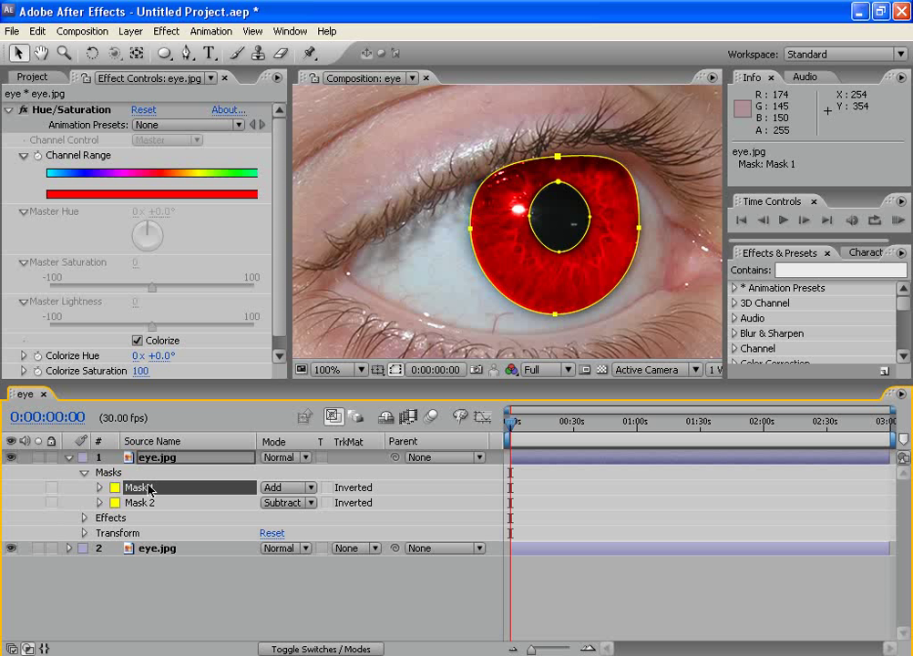
{"action": "key", "text": "f"}
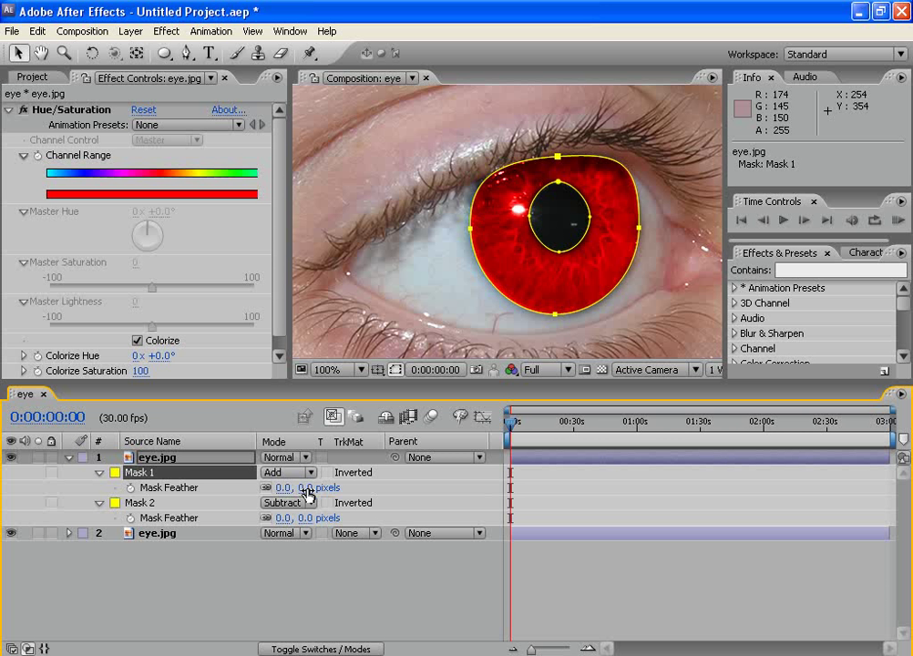
{"action": "left_click_drag", "start_coordinate": [307, 493], "coordinate": [321, 489]}
{"action": "left_click", "coordinate": [321, 570]}
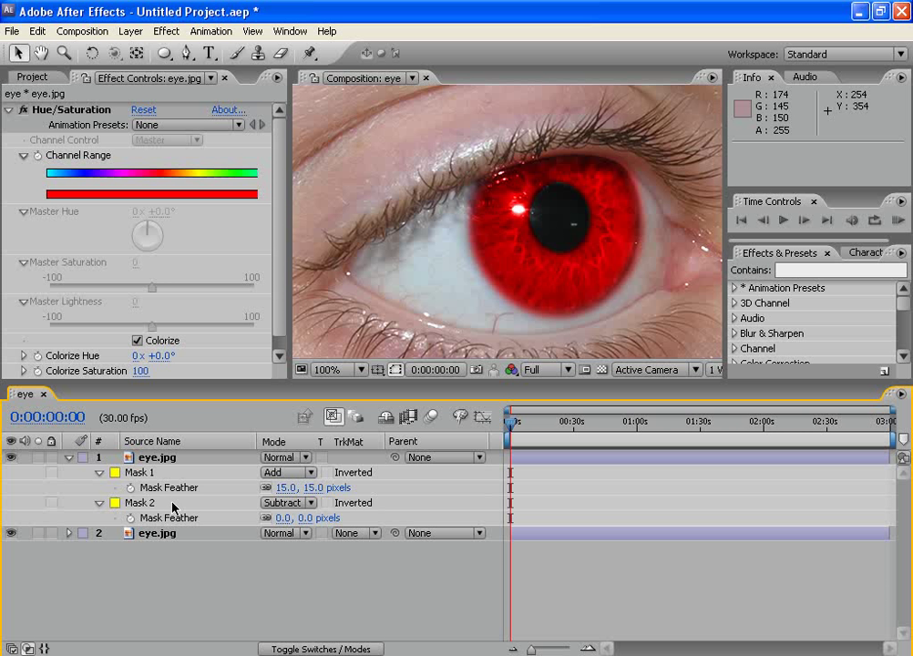
- Feather the pupil mask (Mask 2) edge by 6 pixels
{"action": "left_click", "coordinate": [133, 503]}
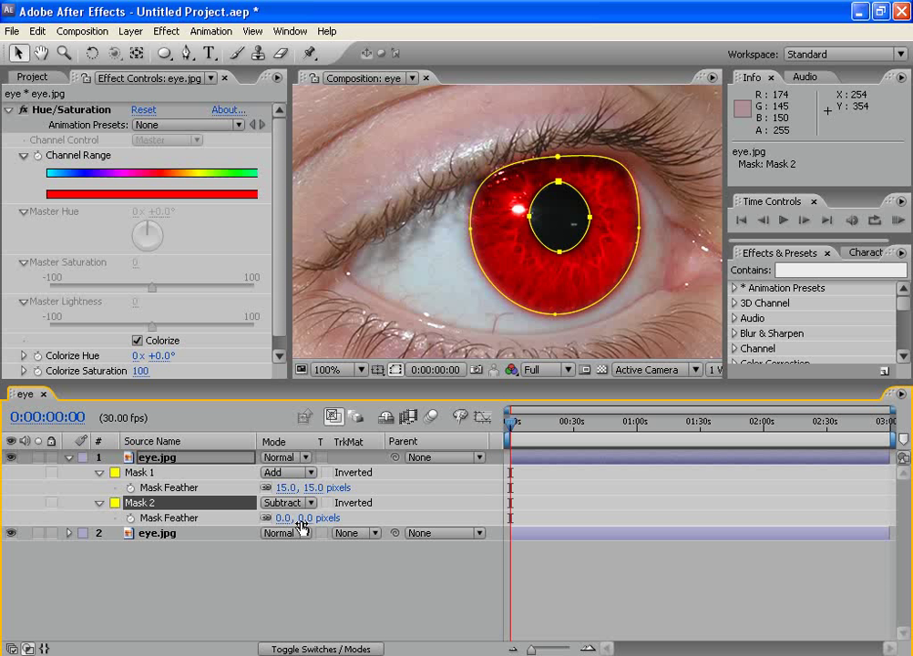
{"action": "left_click_drag", "start_coordinate": [299, 519], "coordinate": [307, 520]}
{"action": "left_click", "coordinate": [328, 597]}
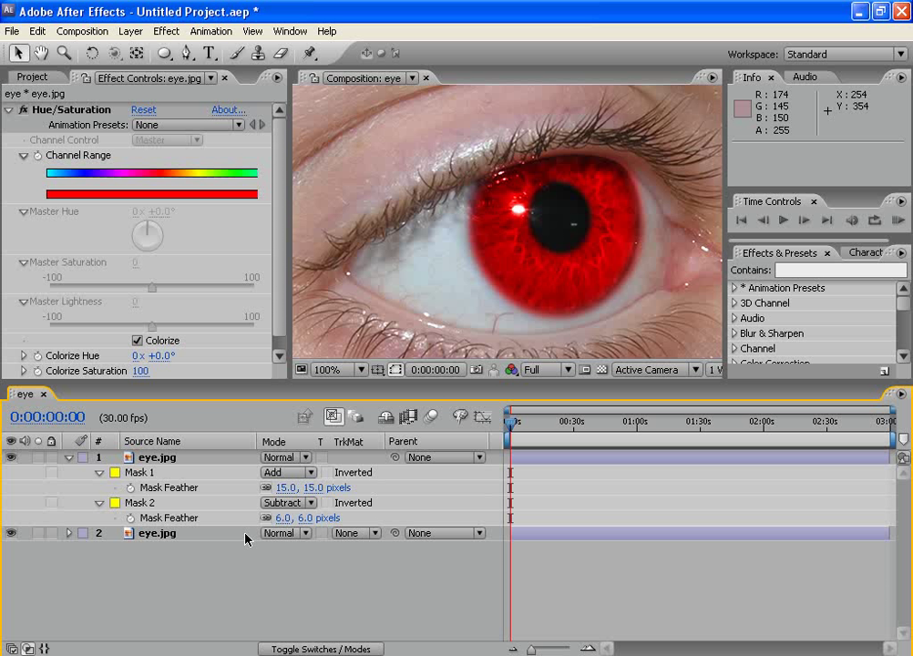
{"action": "left_click", "coordinate": [77, 460]}
- Scrub Colorize Hue to +198° so the iris ring turns from red to blue
{"action": "scroll", "coordinate": [276, 312], "scroll_direction": "down", "scroll_amount": 1}
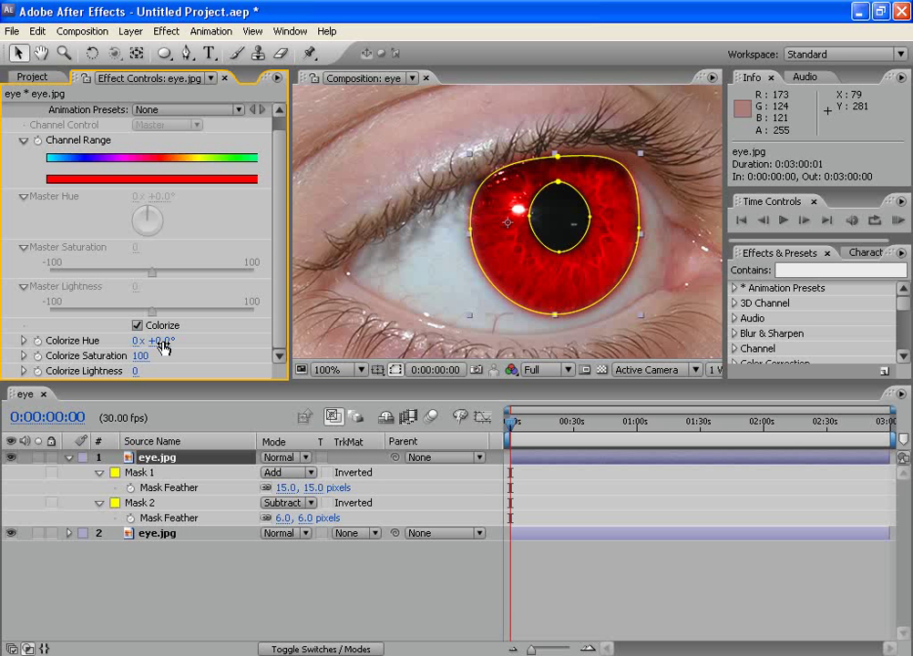
{"action": "left_click_drag", "start_coordinate": [163, 345], "coordinate": [340, 342]}
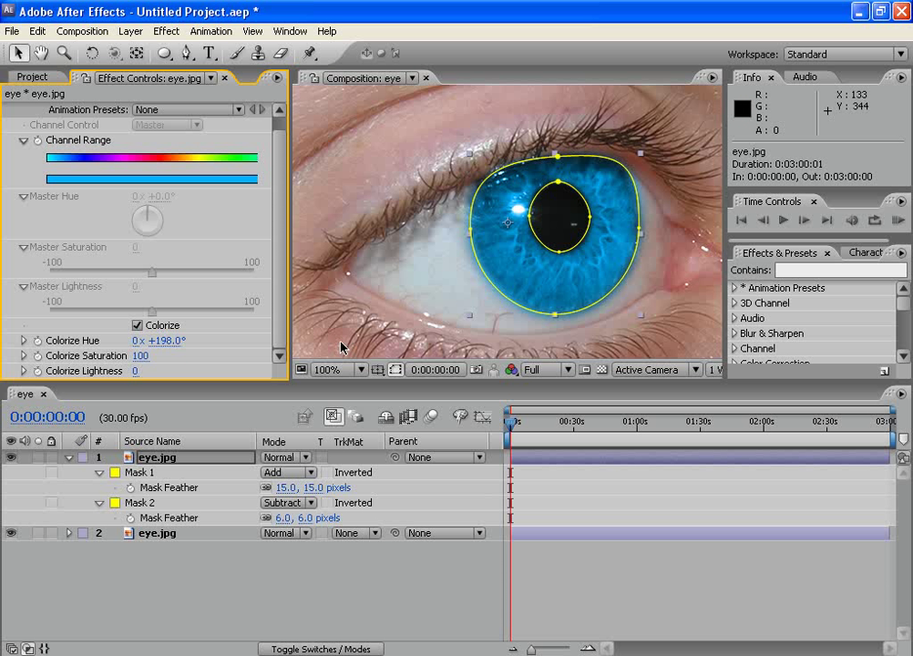
{"action": "left_click", "coordinate": [273, 573]}
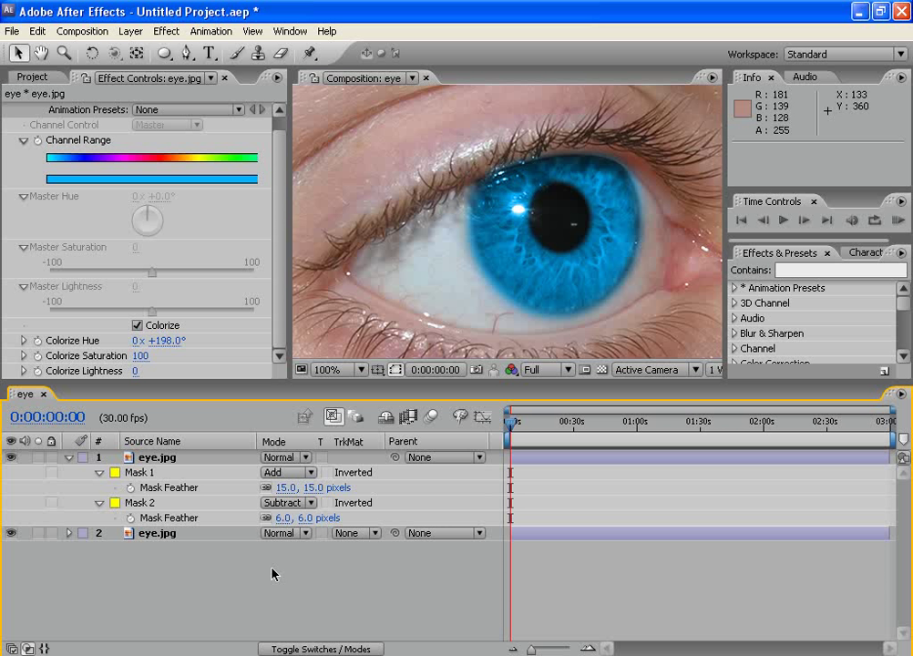
- Change the top eye.jpg layer's blend mode from Normal to Screen
{"action": "left_click", "coordinate": [279, 458]}
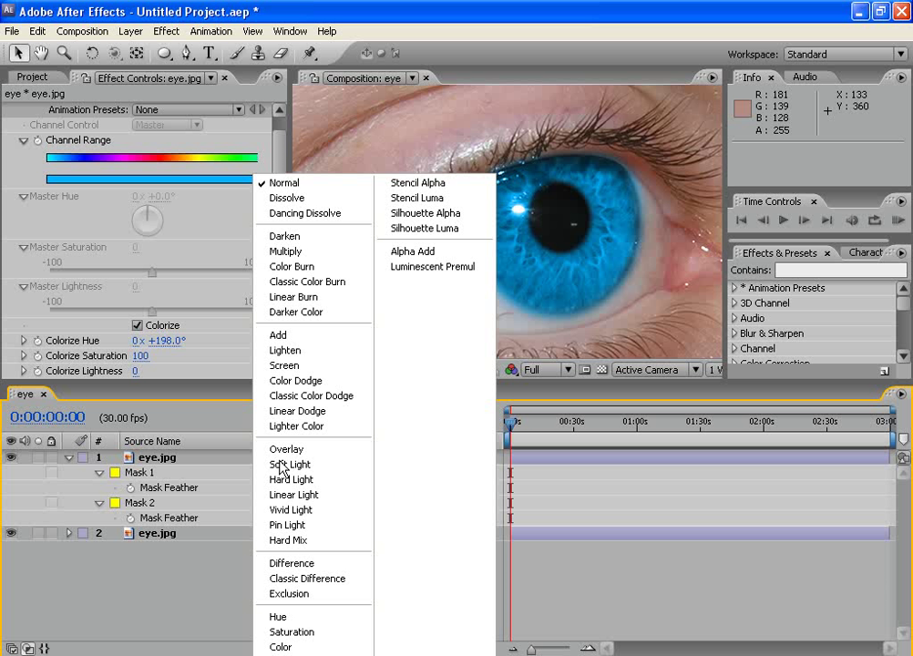
{"action": "left_click", "coordinate": [284, 367]}
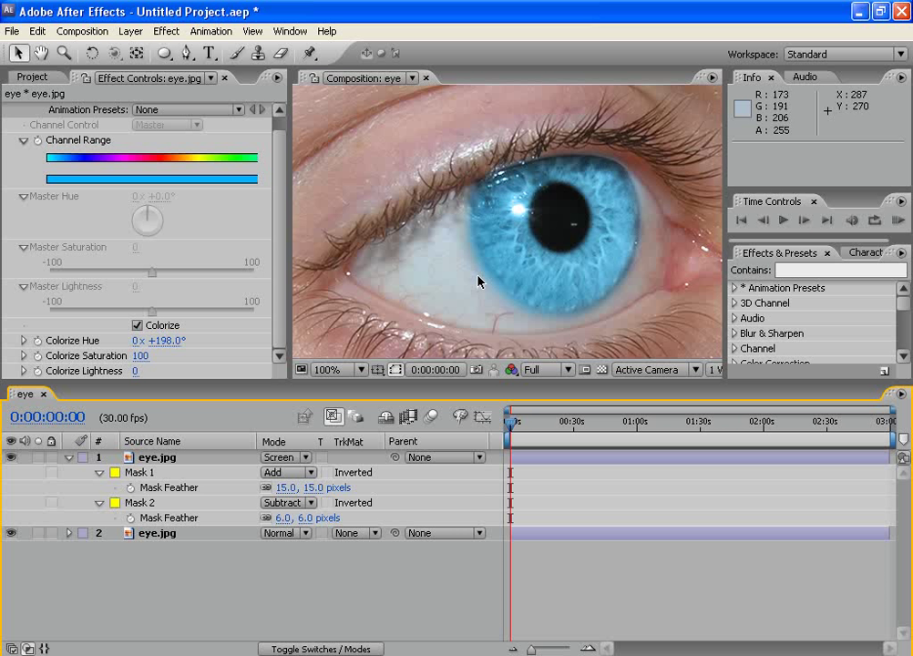
{"action": "left_click", "coordinate": [283, 300]}
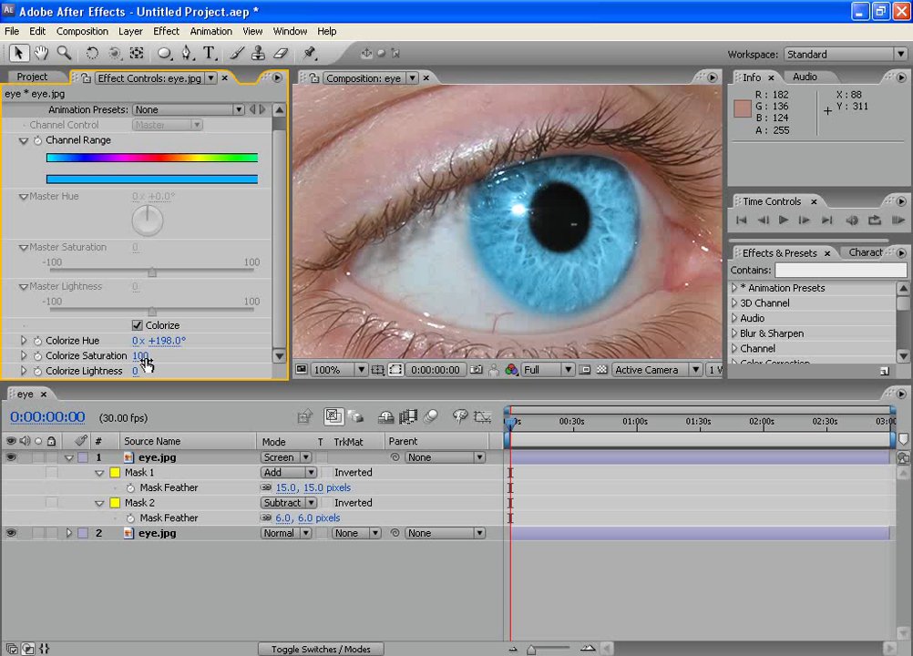
- Lower Colorize Saturation from 100 to 60 and zoom the composition out to 50%
{"action": "left_click_drag", "start_coordinate": [144, 364], "coordinate": [111, 357]}
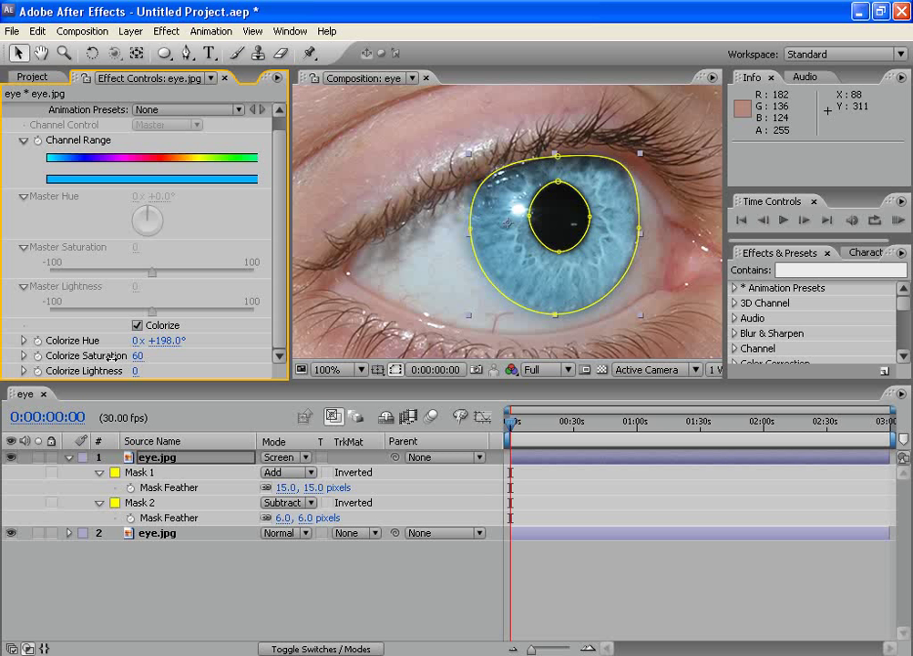
{"action": "left_click", "coordinate": [243, 575]}
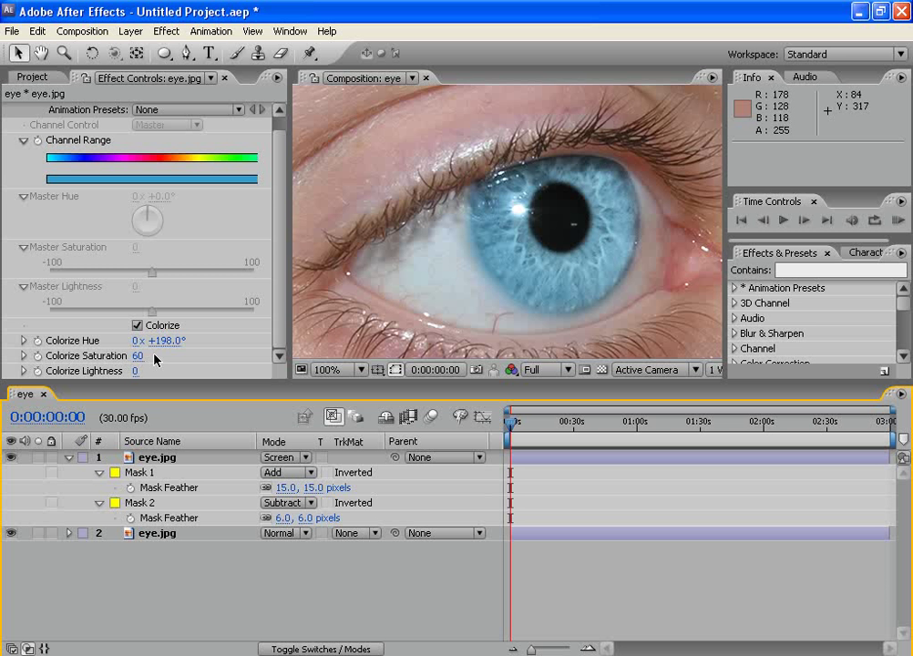
{"action": "key", "text": "comma"}
{"action": "key", "text": "period"}
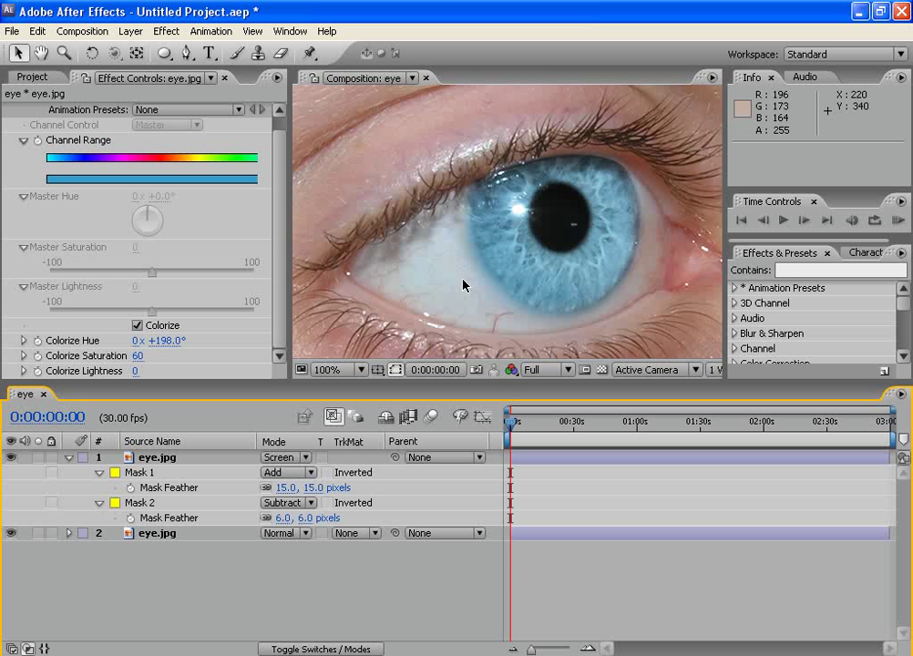